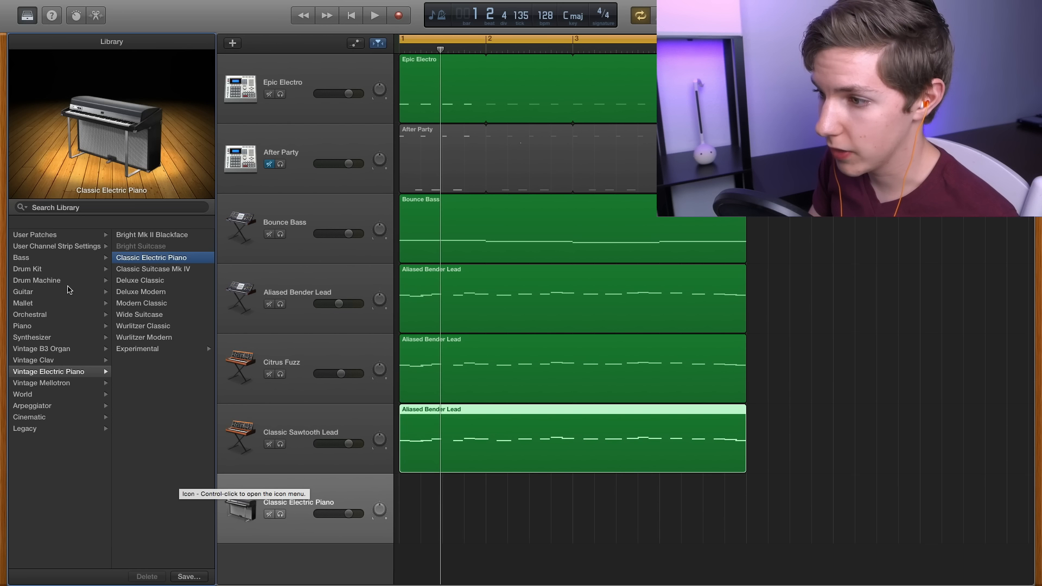
Load the Dirty Big Lead patch from the Synthesizer Lead category onto the new track and show its Smart Controls
left_click(57, 305)
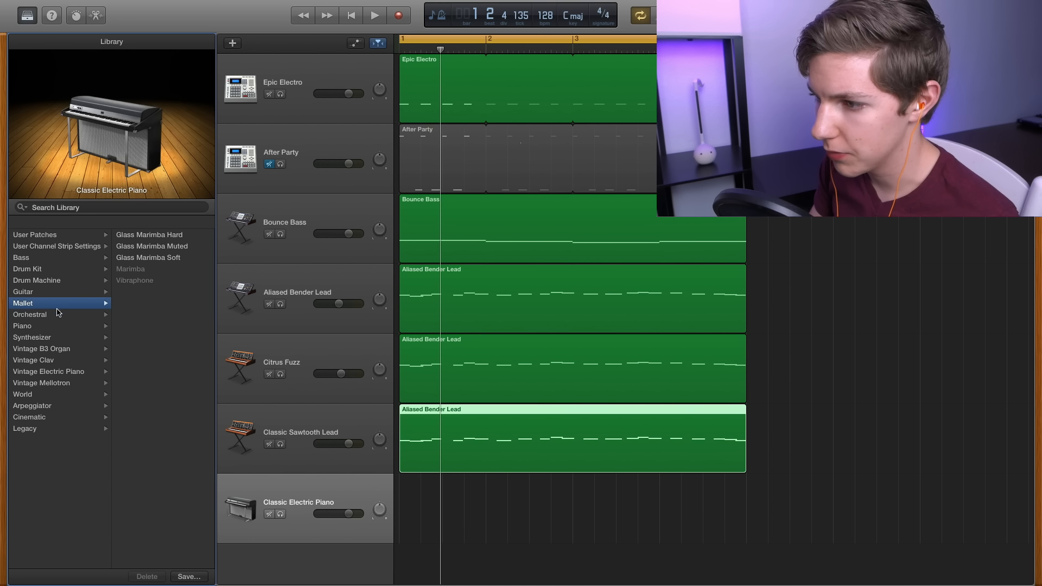
left_click(63, 337)
left_click(130, 315)
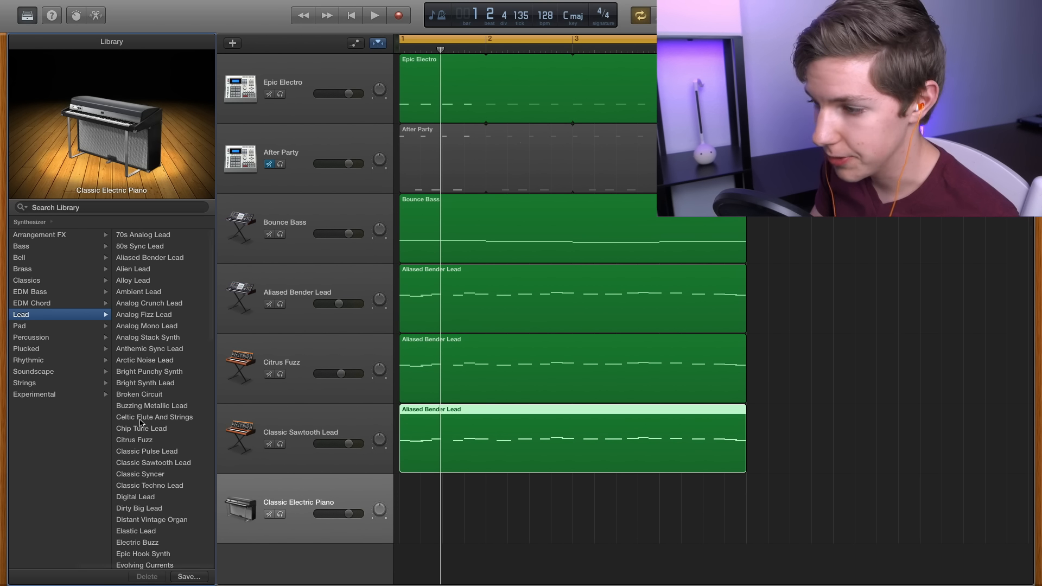
left_click(159, 468)
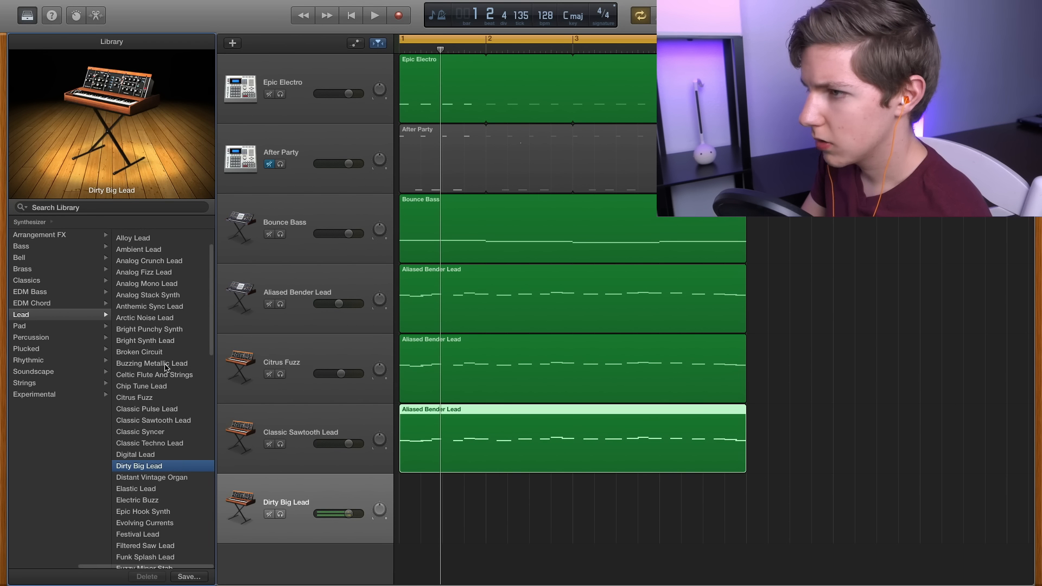
key("b")
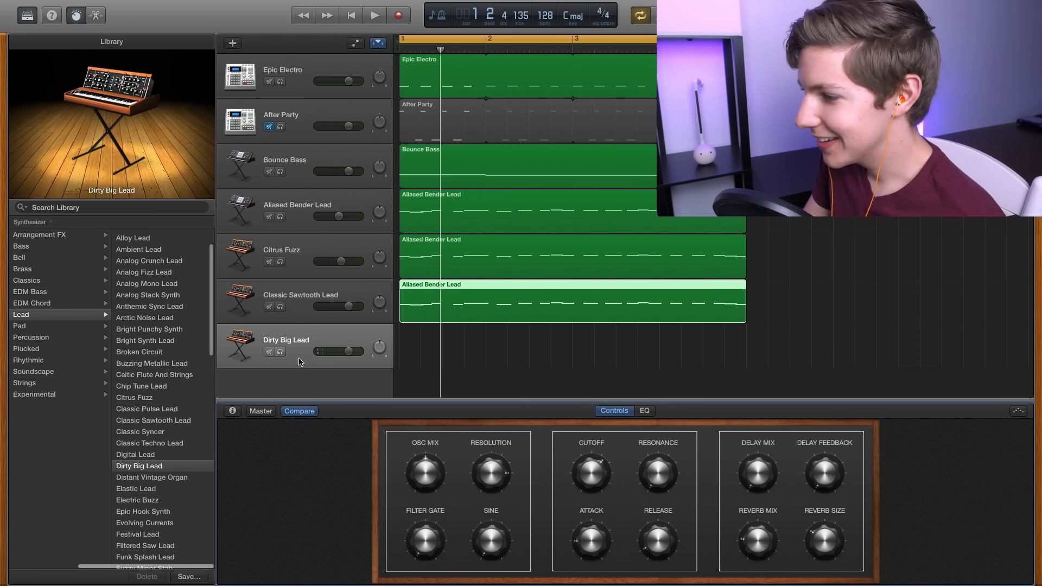
Try the Super Smooth Lead patch on the new track, settle on Soft Saw Lead, and lower the Bounce Bass track's volume
key("Return")
left_click(164, 372)
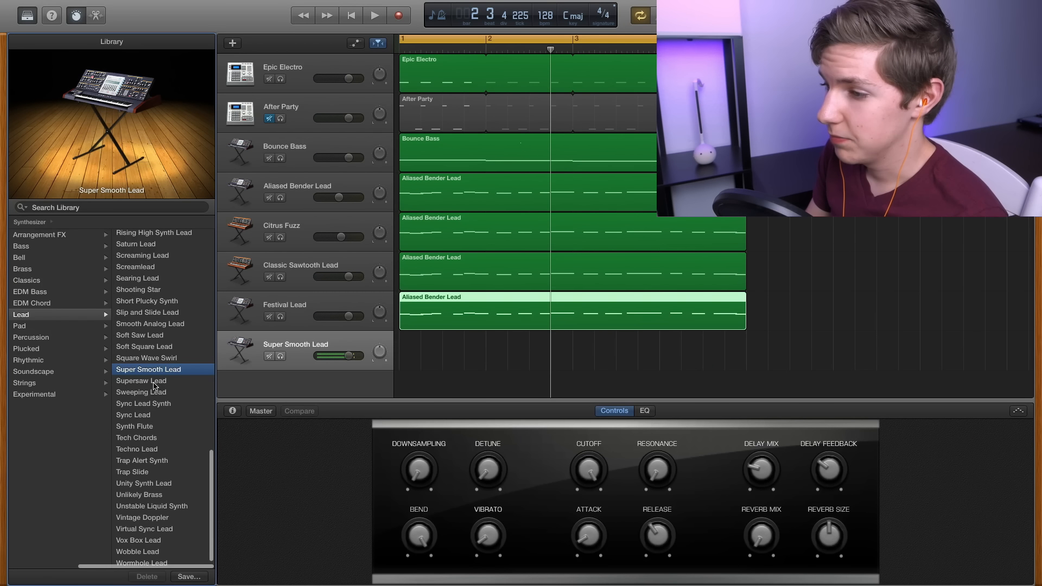
left_click(162, 337)
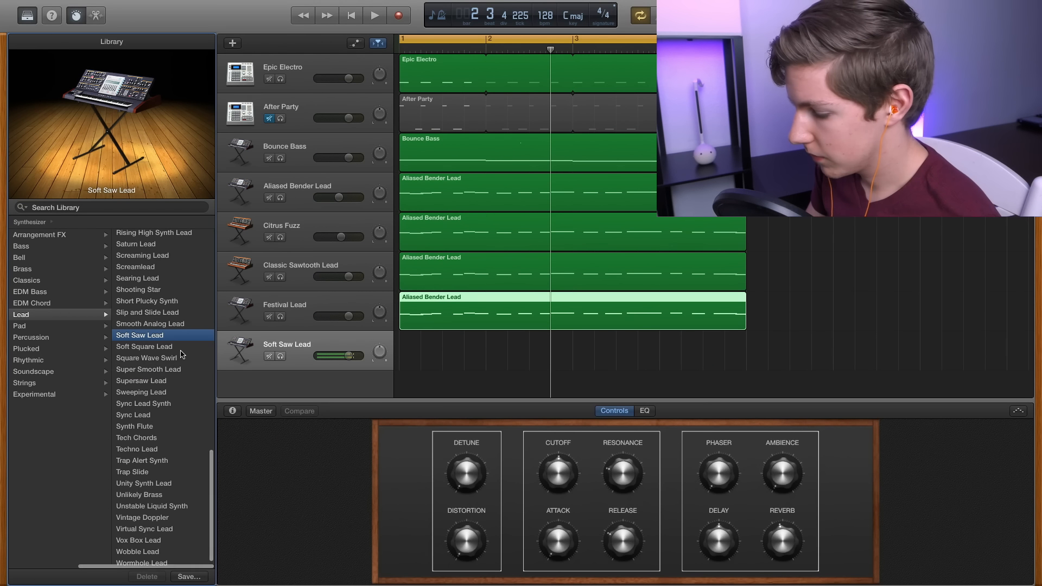
left_click_drag(349, 158, 340, 158)
Paste the lead melody region at the start of the Soft Saw Lead track and play it back soloed
left_click(288, 357)
key("Return")
key("super+v")
key("space")
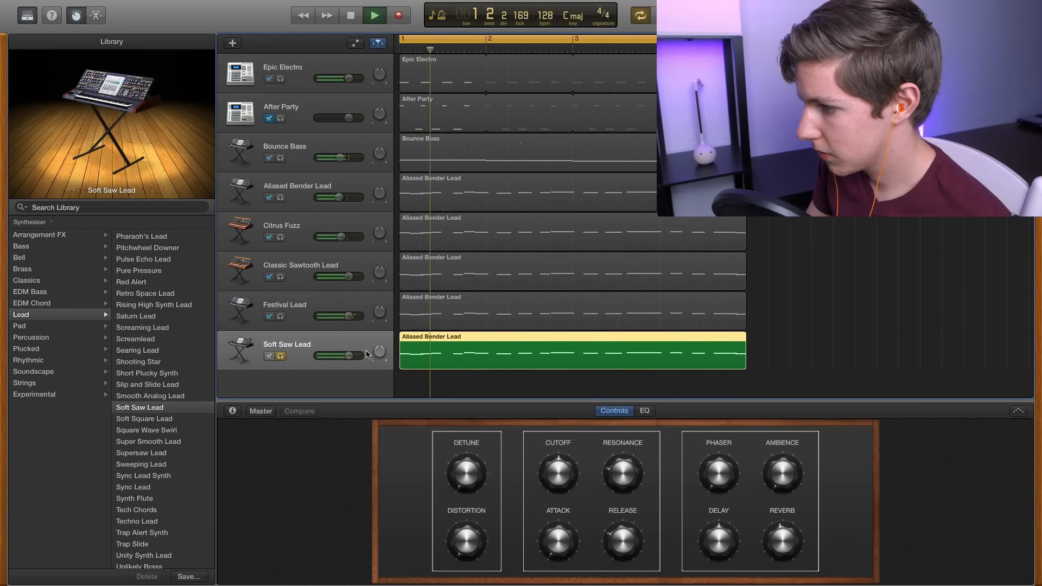
key("space")
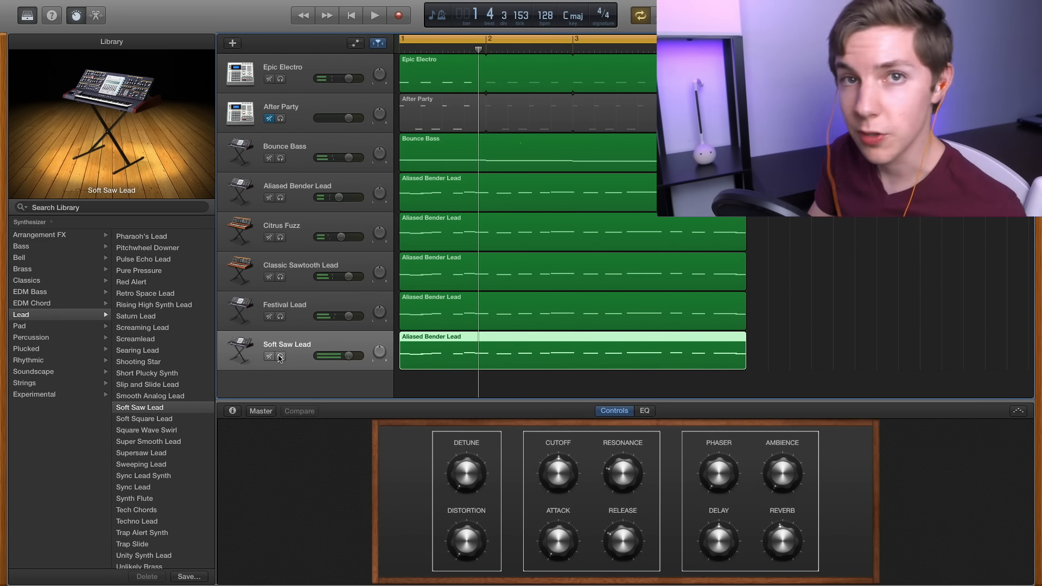
Solo the Aliased Bender Lead track and play it back
left_click(281, 198)
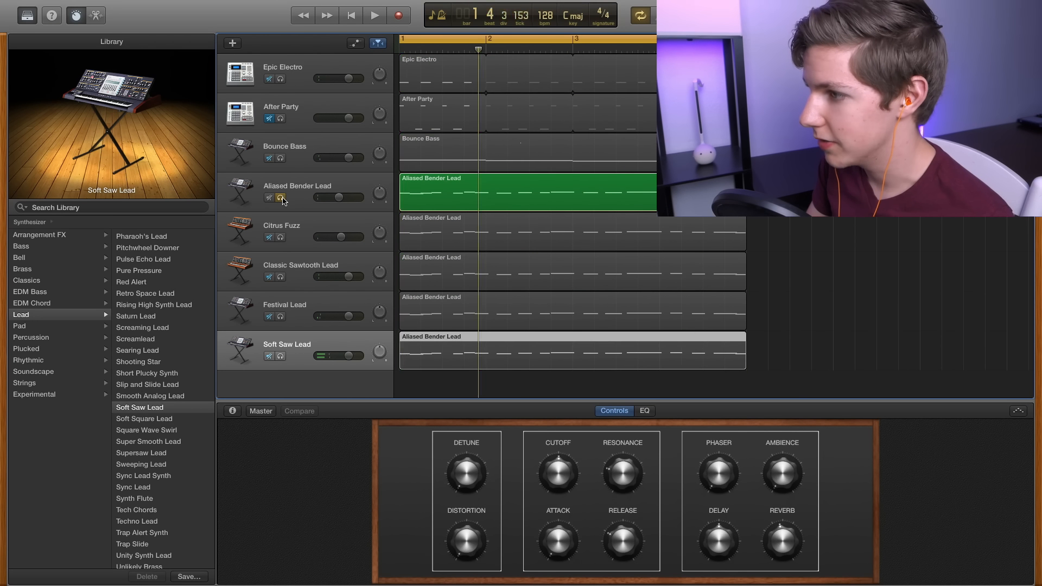
key("space")
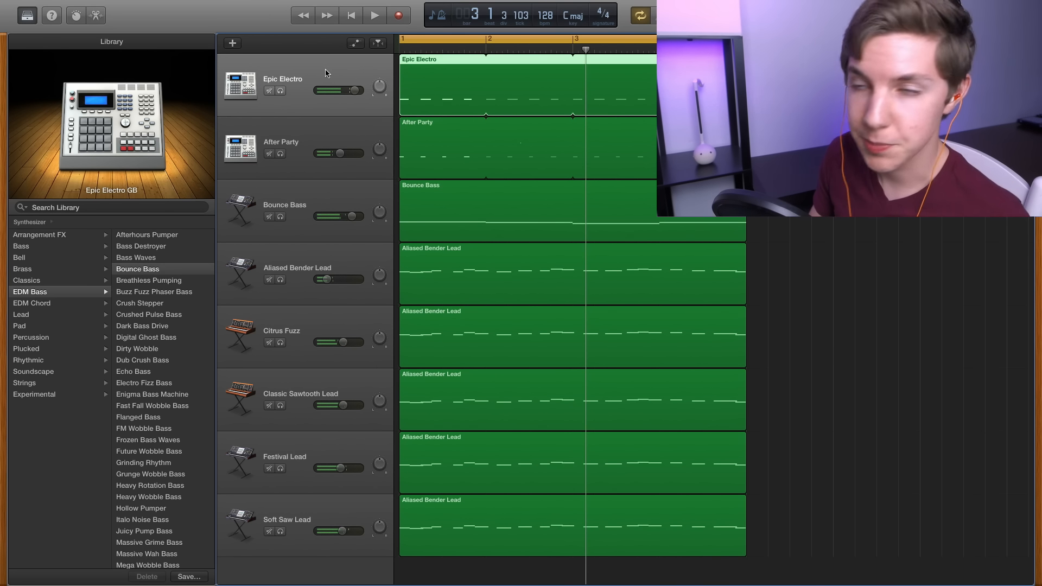
Show the Smart Controls of the Epic Electro drum track and listen to the mix
left_click(326, 74)
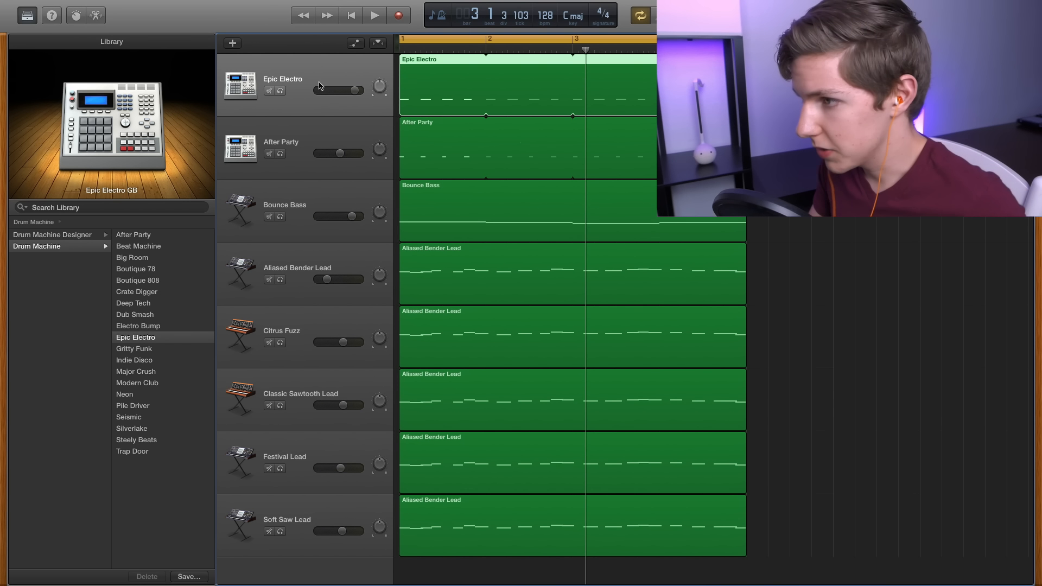
left_click(77, 15)
key("space")
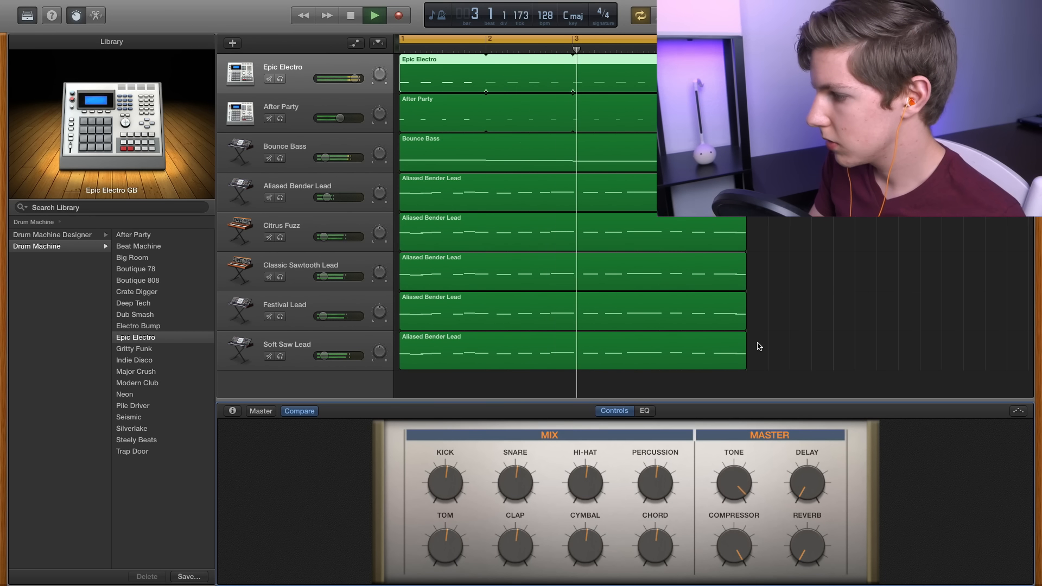
key("space")
Lower the Epic Electro track's volume and mute the After Party track while playing the mix
left_click_drag(355, 79, 344, 81)
key("space")
left_click(270, 118)
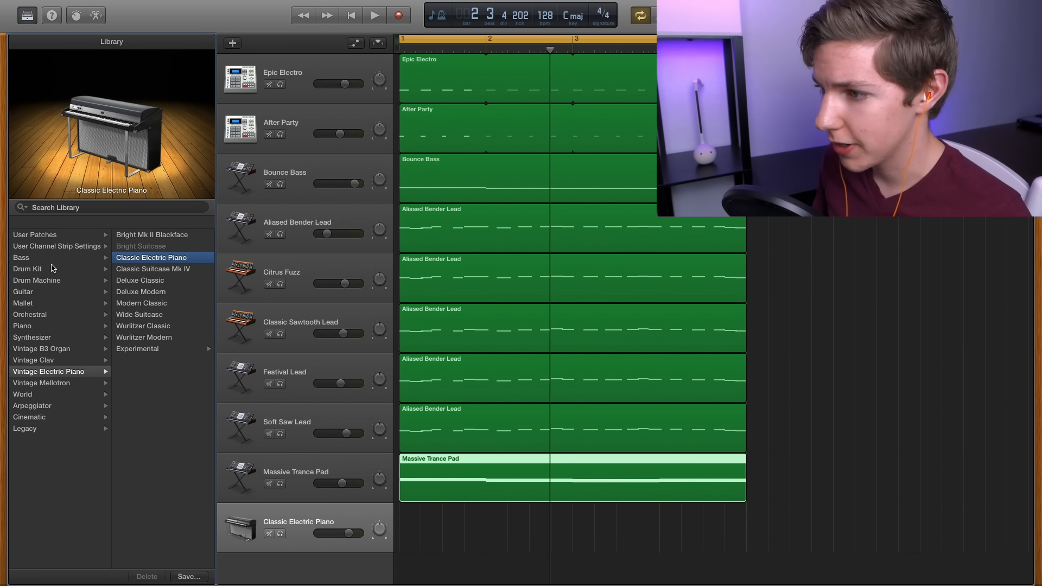
Load the Neon patch from the Drum Machine category onto the newest track and play it with the mix
left_click(51, 281)
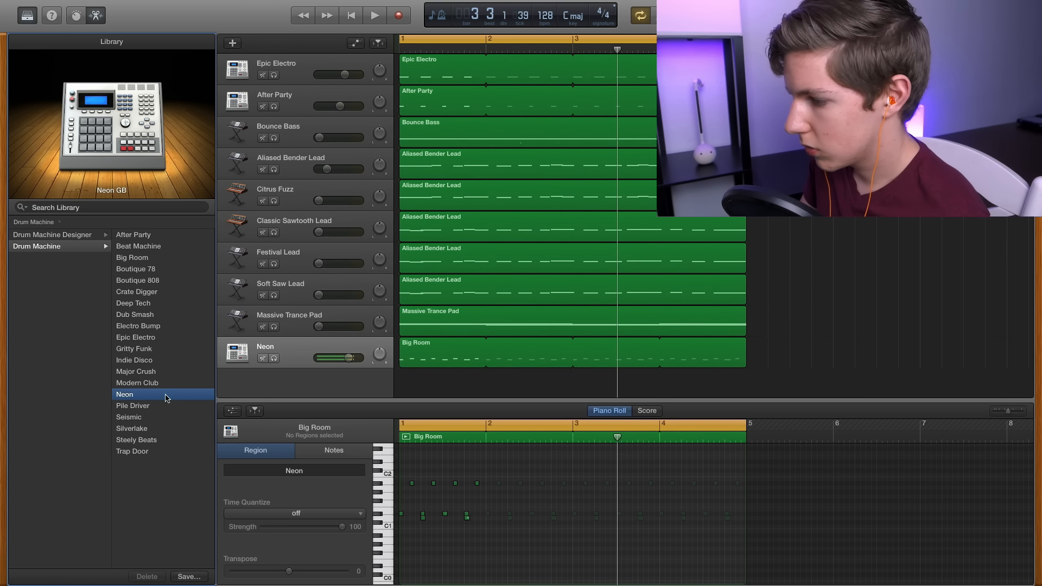
key("space")
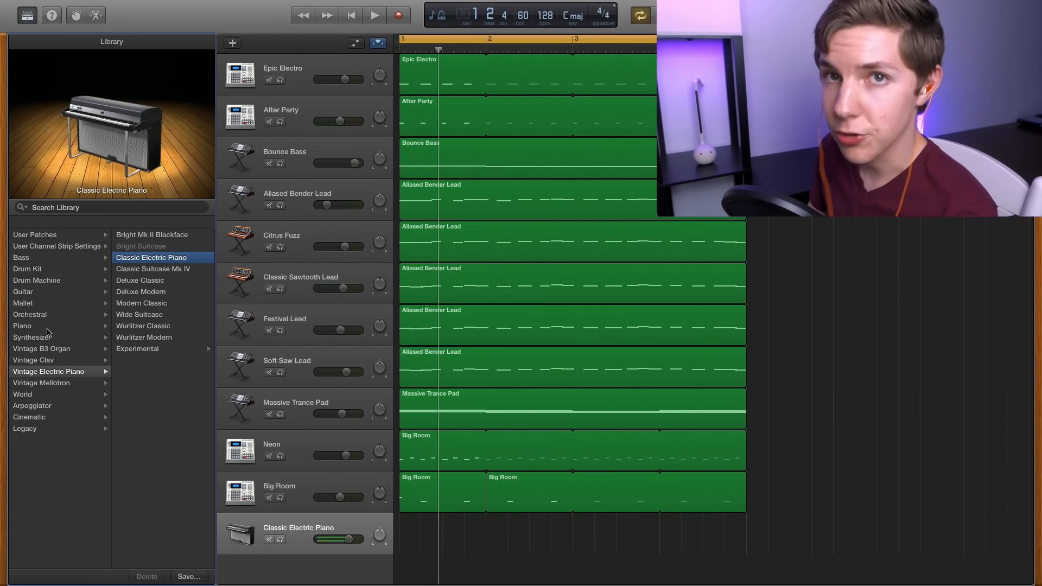
Record a chord part on the Classic Electric Piano track and open its region in the Piano Roll
left_click(397, 17)
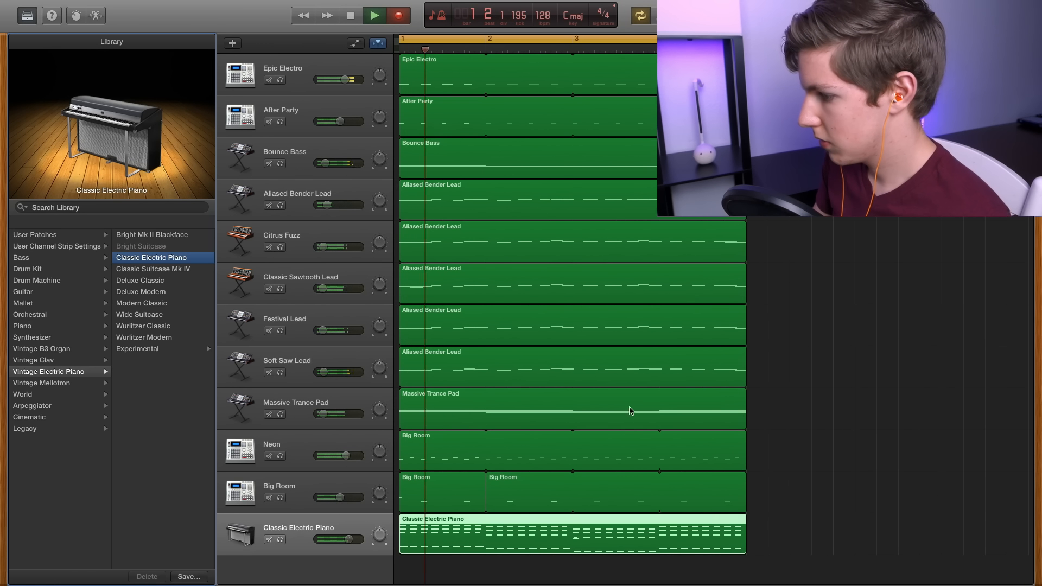
key("space")
double_click(547, 533)
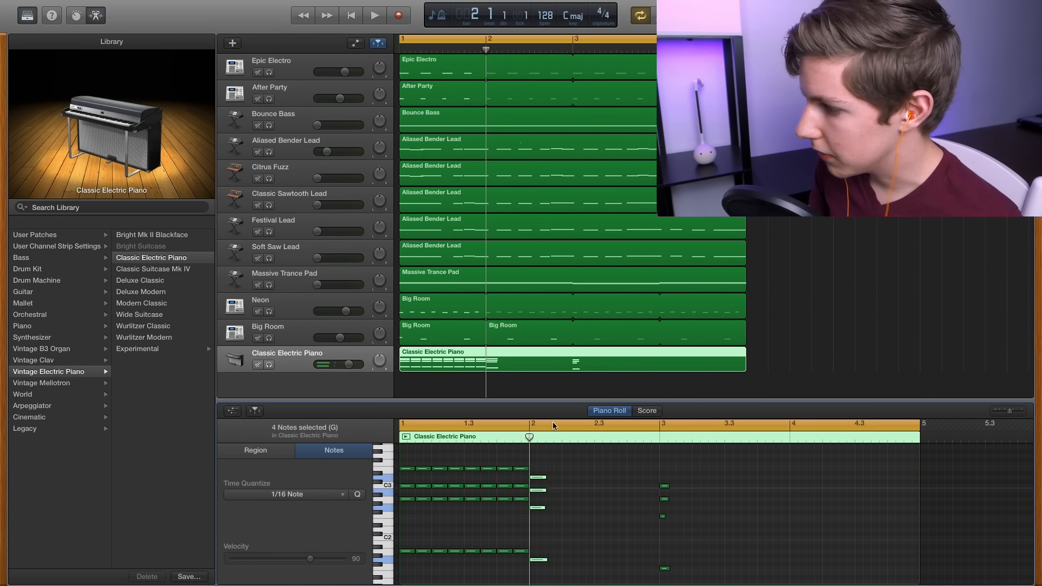
left_click(546, 438)
key("super+v")
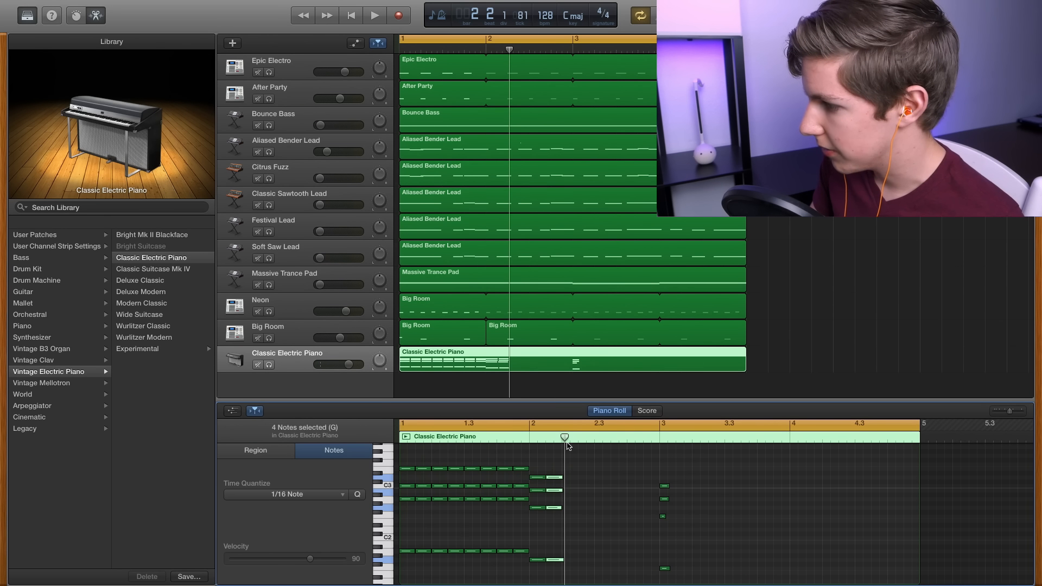
key("Delete")
Copy the four-note chord at bar 2 of the Classic Electric Piano region and paste it repeatedly directly after the original
left_click_drag(547, 464, 544, 550)
key("super+c")
left_click_drag(565, 438, 548, 439)
key("super+v")
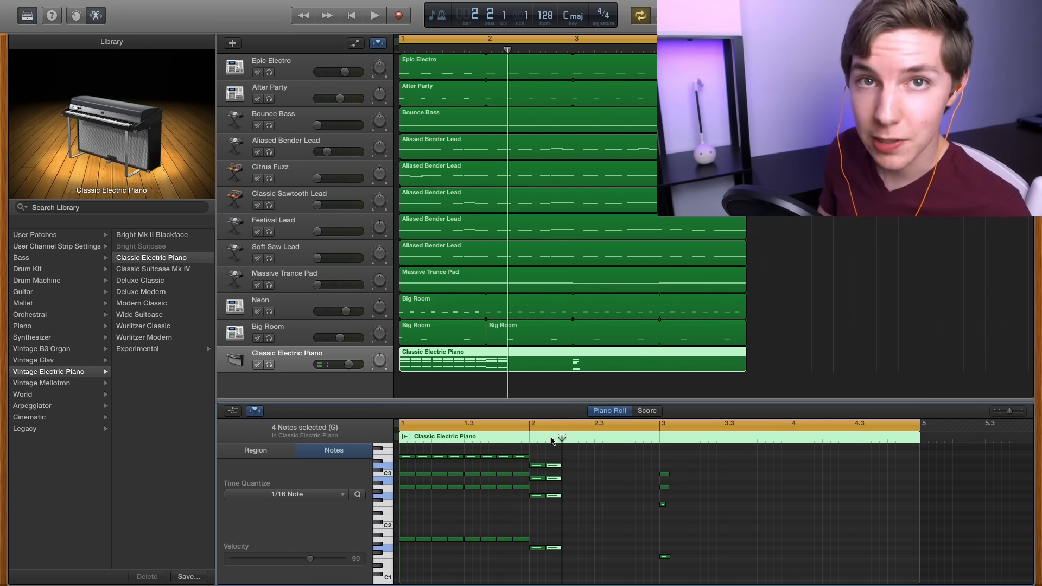
key("super+v")
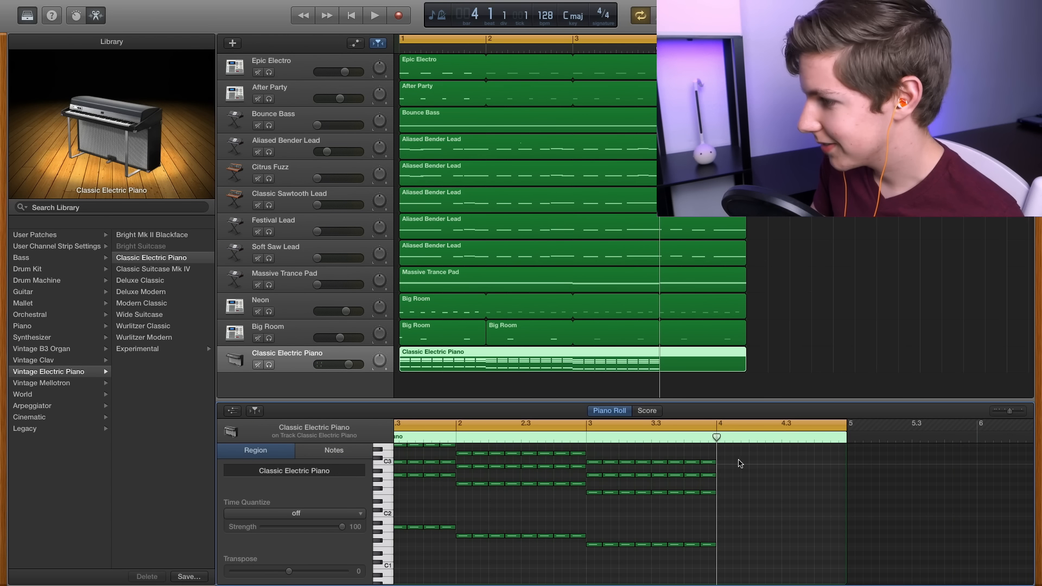
Select all the bar 2 chords in the Classic Electric Piano region and repeat them in bar 4
scroll(604, 470, "up", 2)
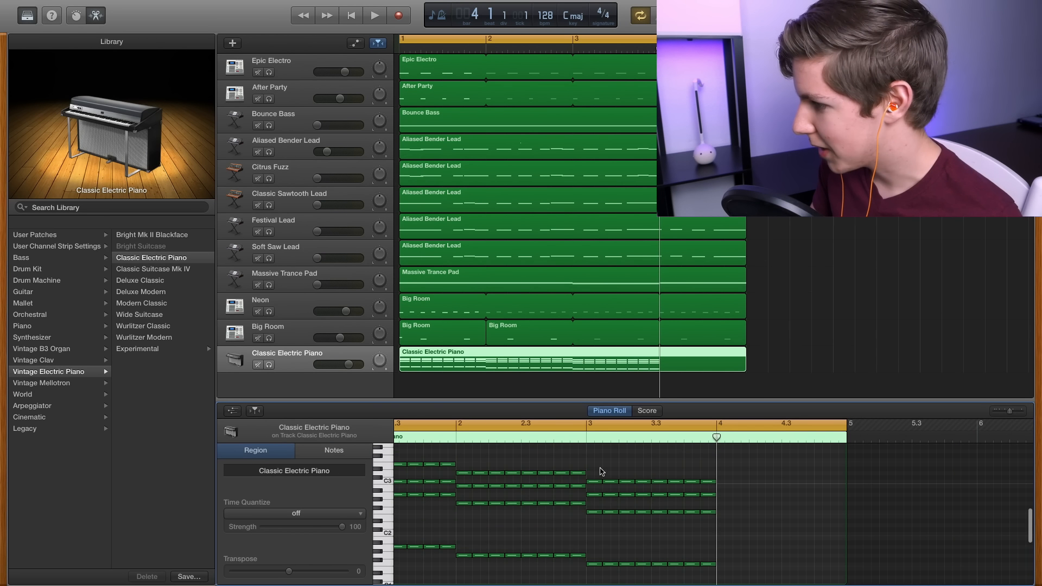
left_click_drag(580, 463, 465, 566)
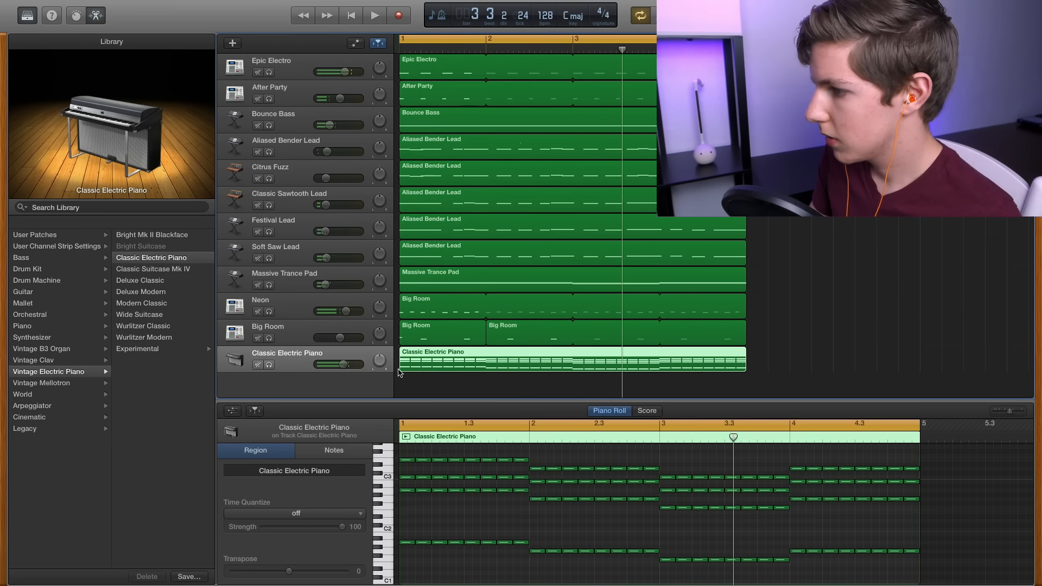
Show the tracks' volume automation and play the arrangement including the Classic Electric Piano
key("a")
key("space")
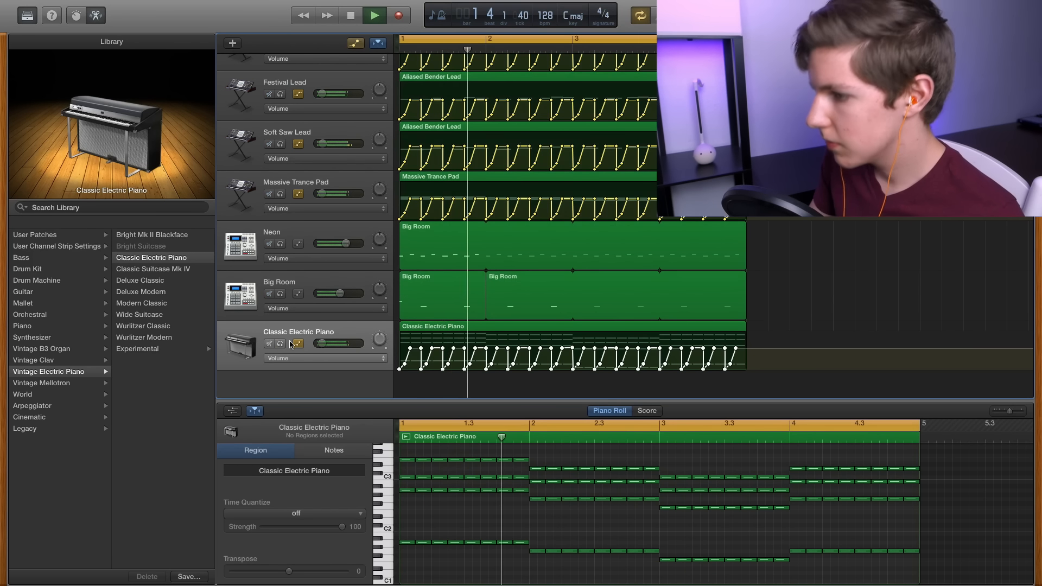